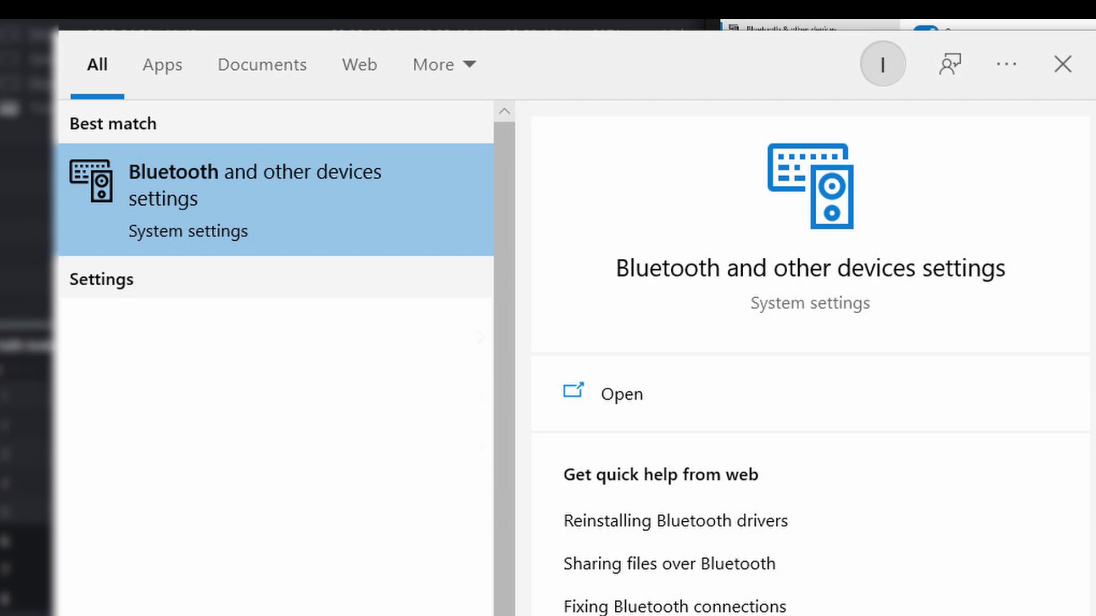
Open the Bluetooth & other devices page in Windows Settings.
key("Return")
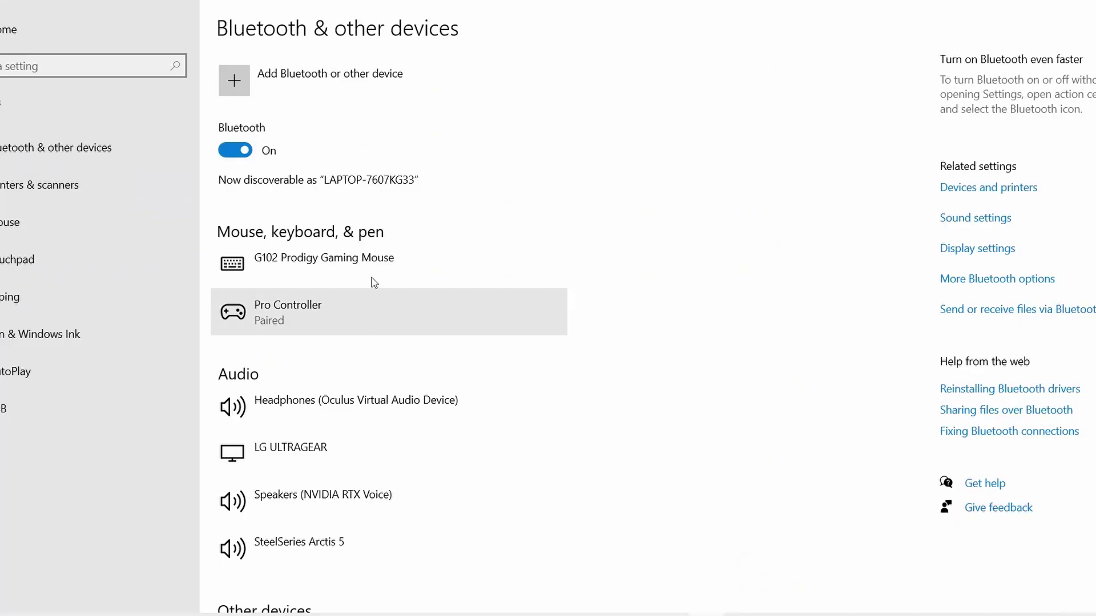
Add the Wireless Controller as a Bluetooth device and finish pairing it.
left_click(297, 76)
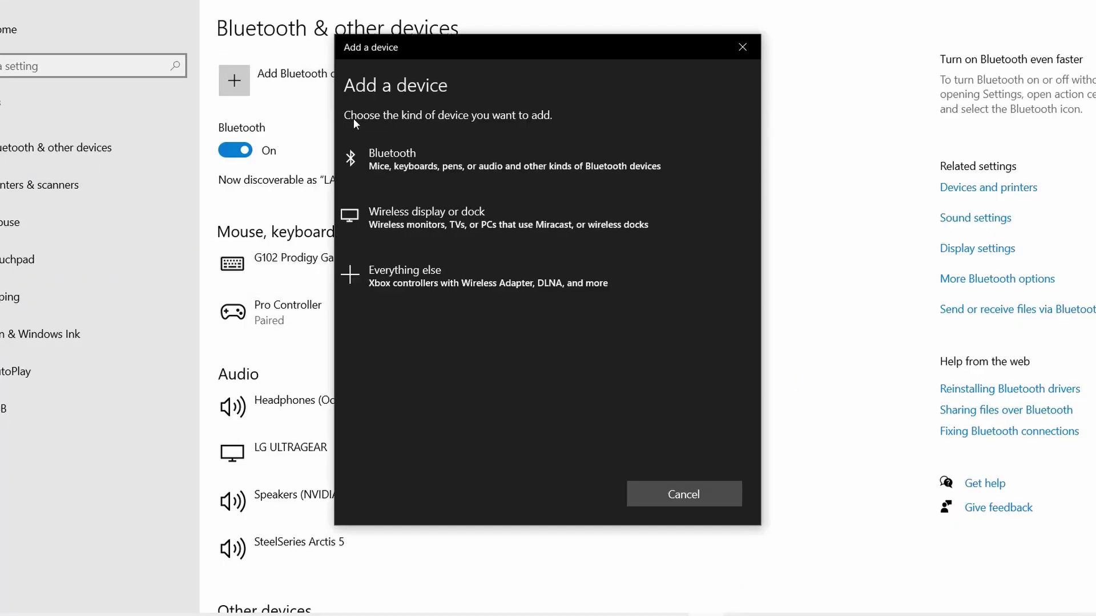
left_click(387, 154)
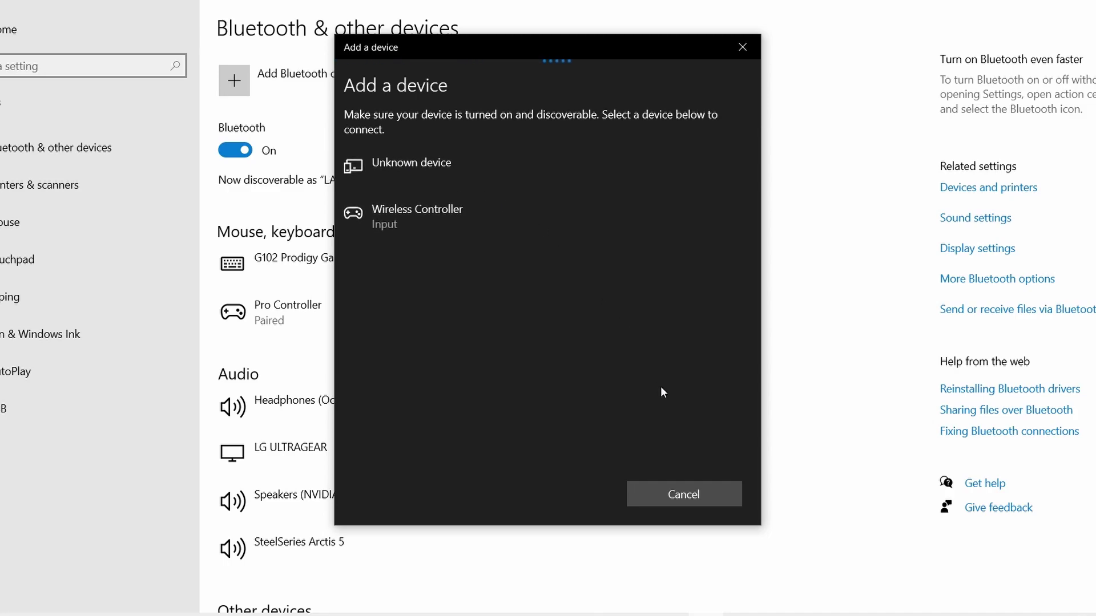
left_click(513, 216)
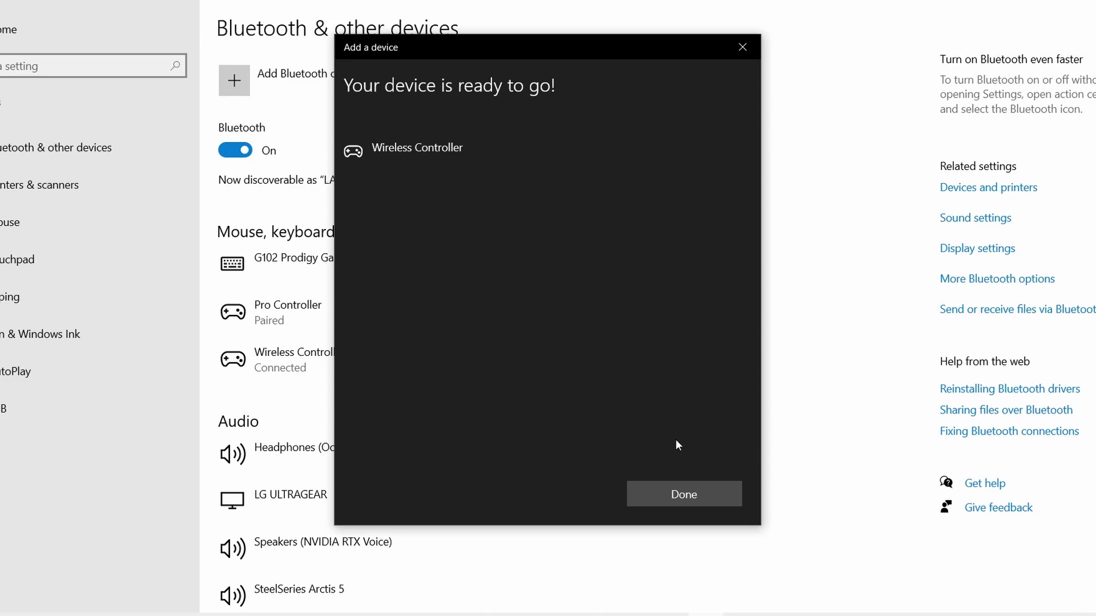
left_click(677, 496)
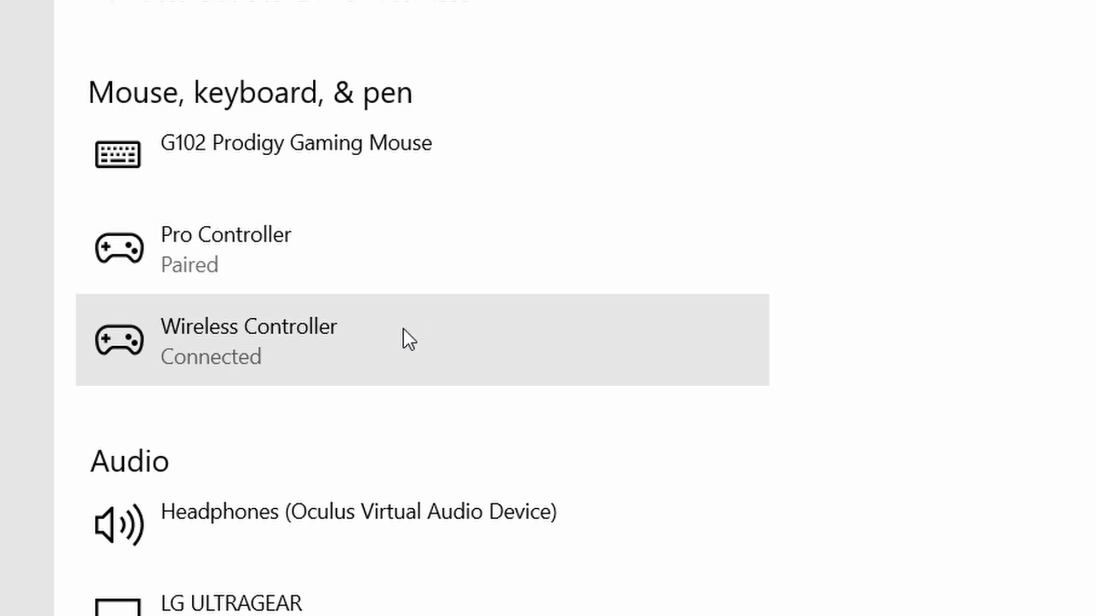
Expand the Wireless Controller's entry in the Bluetooth device list.
left_click(403, 330)
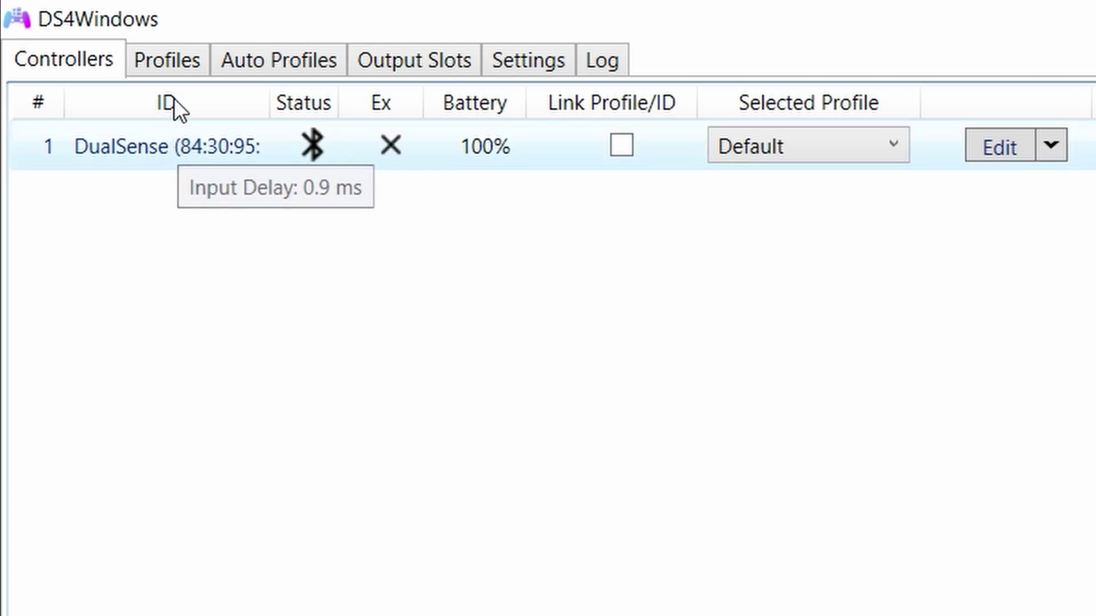
Select the DualSense profile on the Profiles tab and open it in the profile editor.
left_click(171, 57)
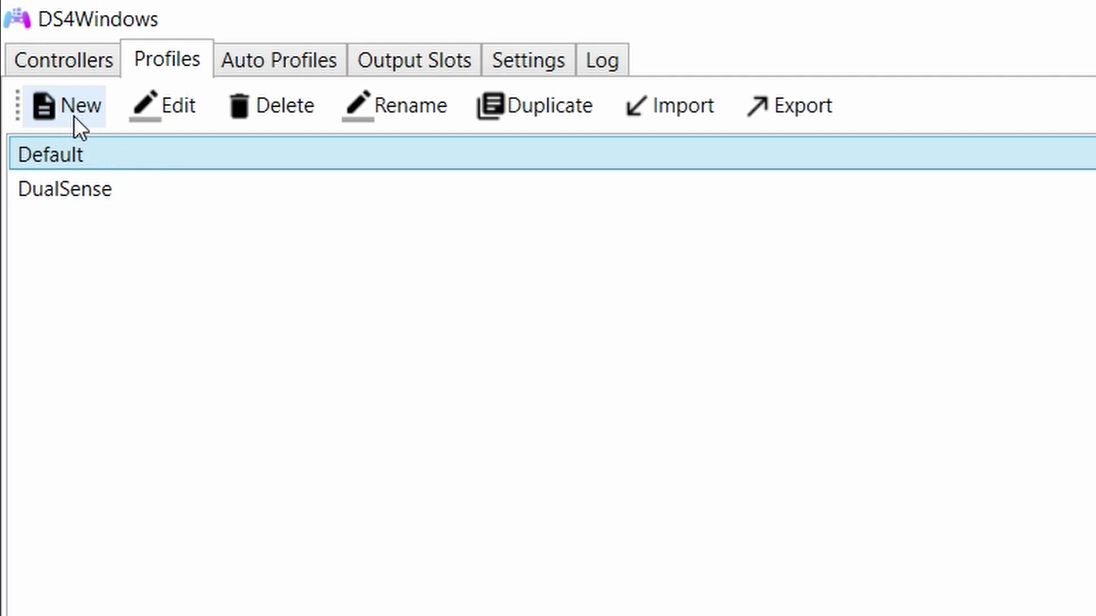
left_click(88, 187)
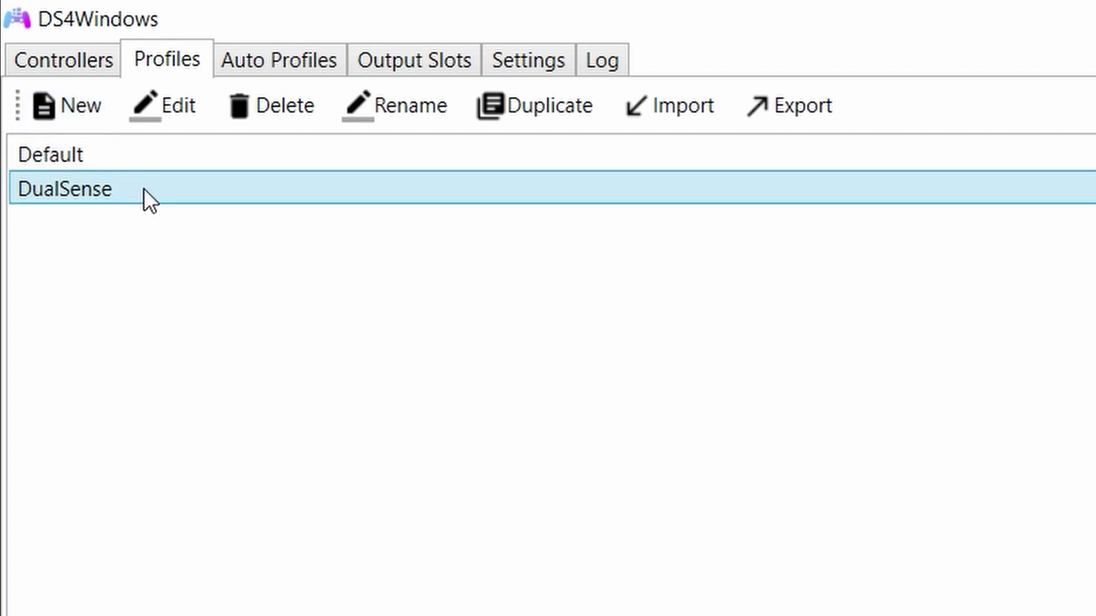
double_click(144, 189)
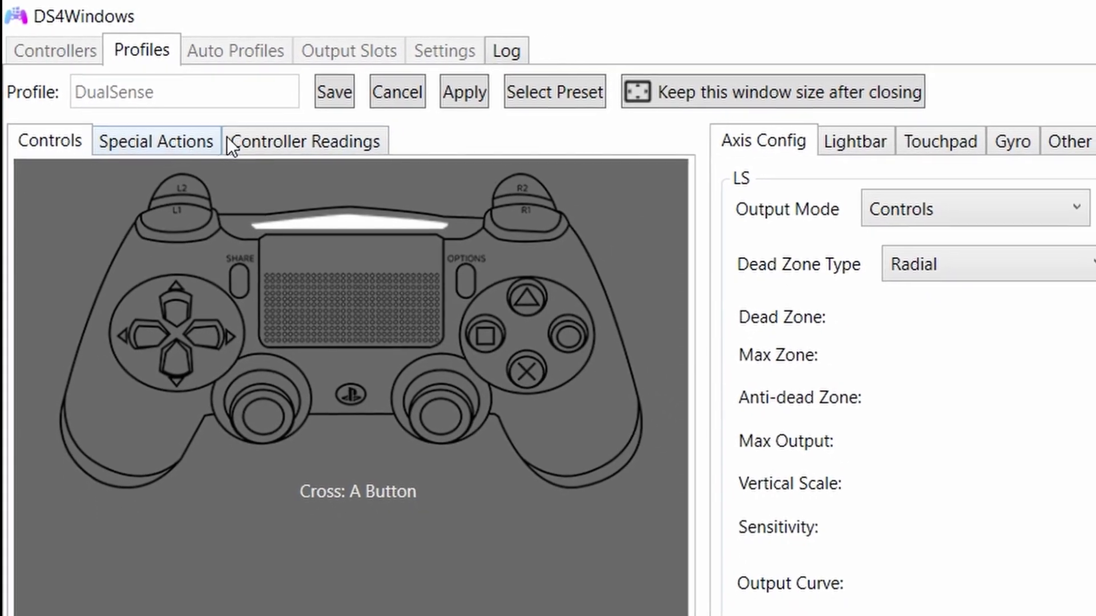
Show Controller Readings and browse the Touchpad, Axis Config, Gyro and Other settings.
left_click(245, 130)
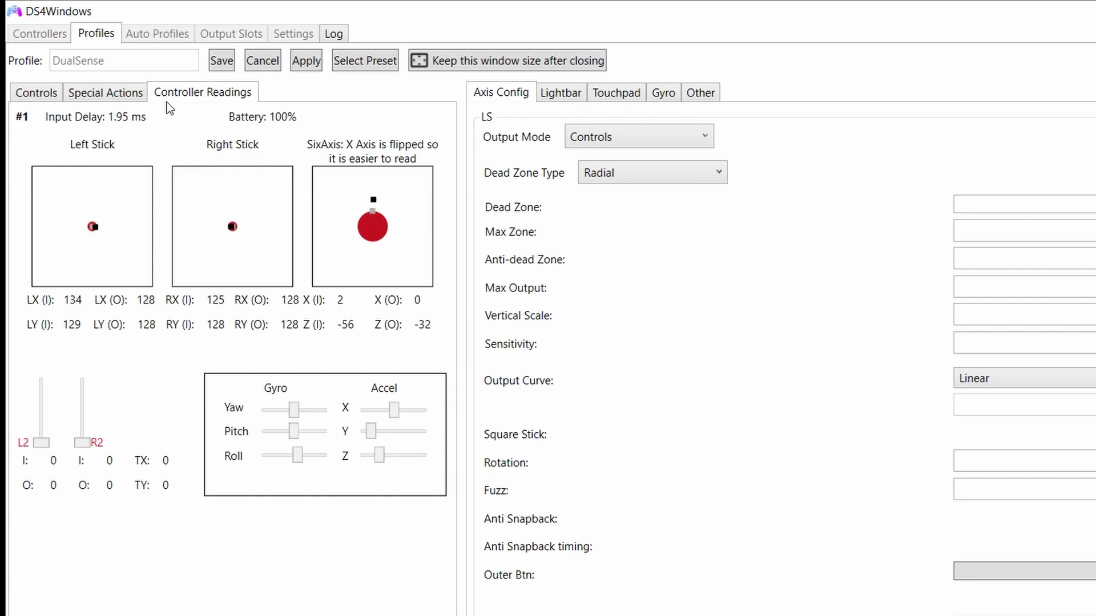
left_click(615, 96)
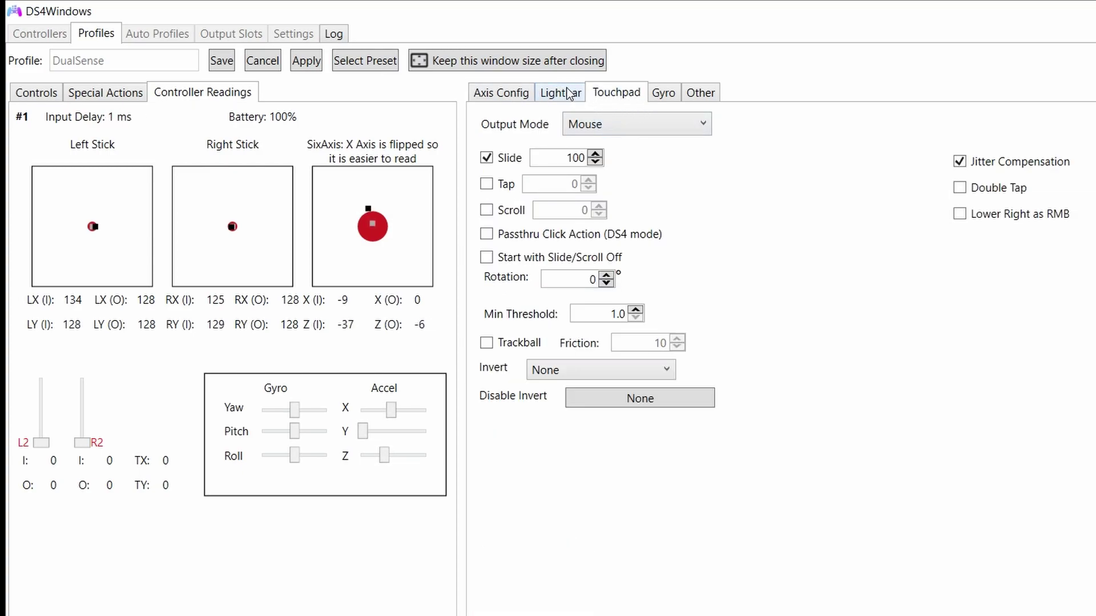
left_click(513, 91)
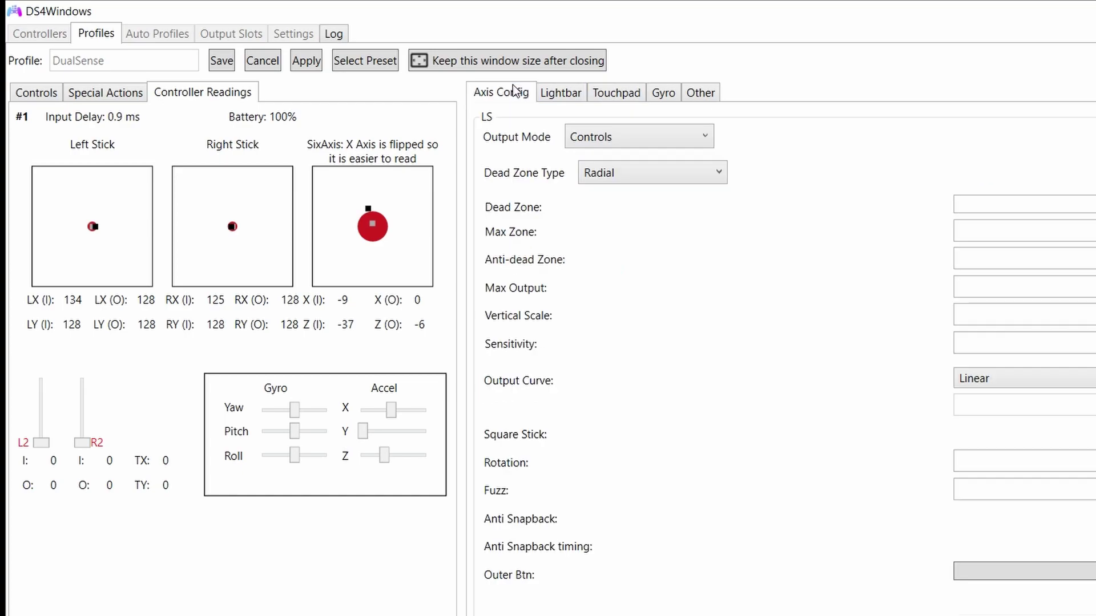
left_click(670, 94)
left_click(706, 93)
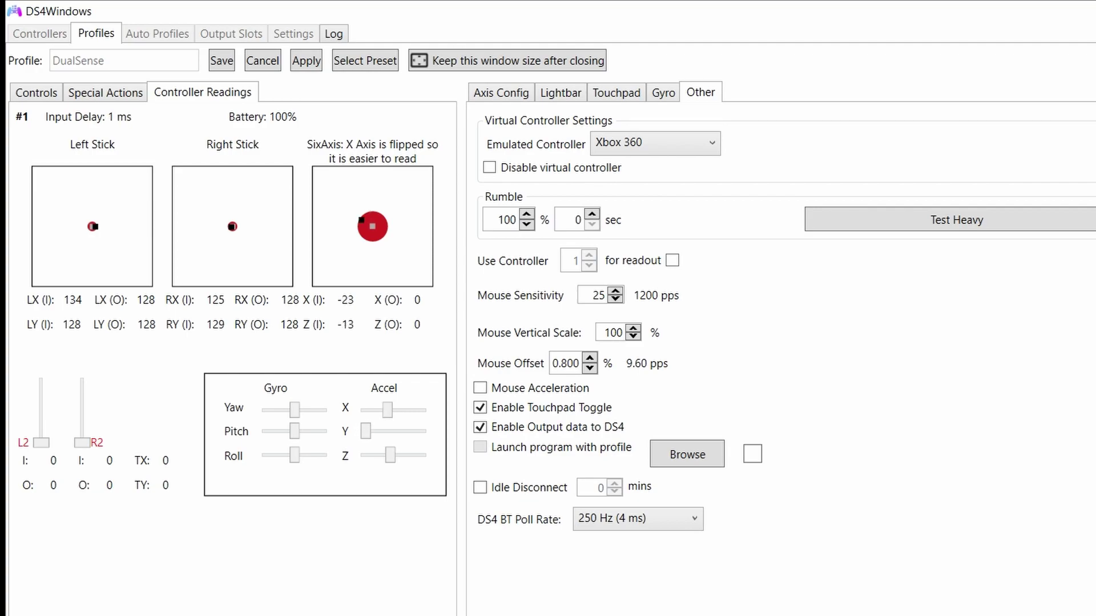
Run and stop a heavy rumble test, then return to the button mapping view.
left_click(1035, 227)
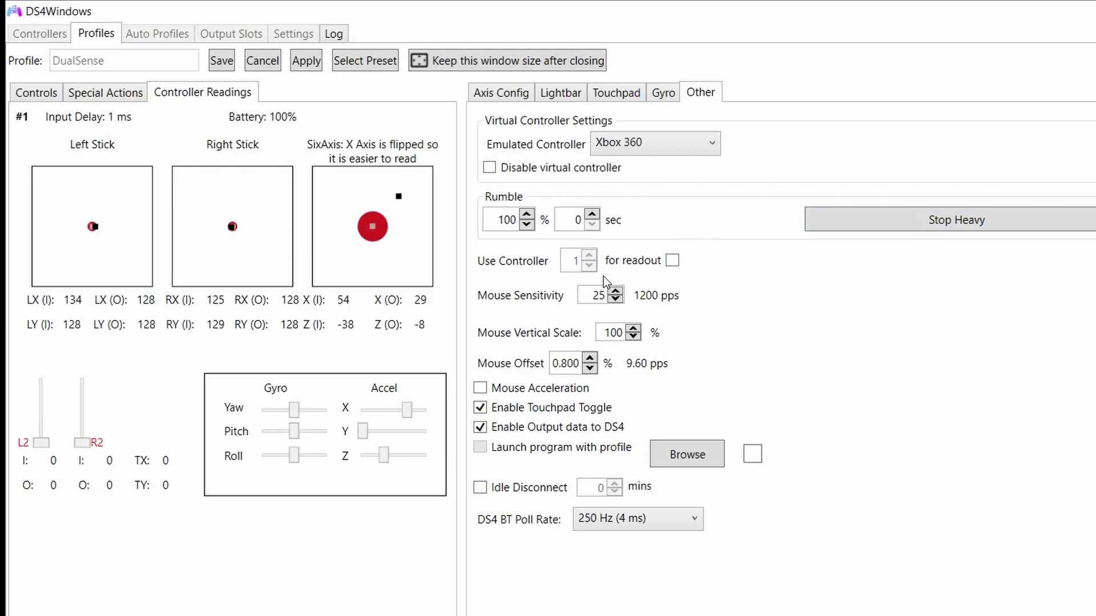
left_click(878, 224)
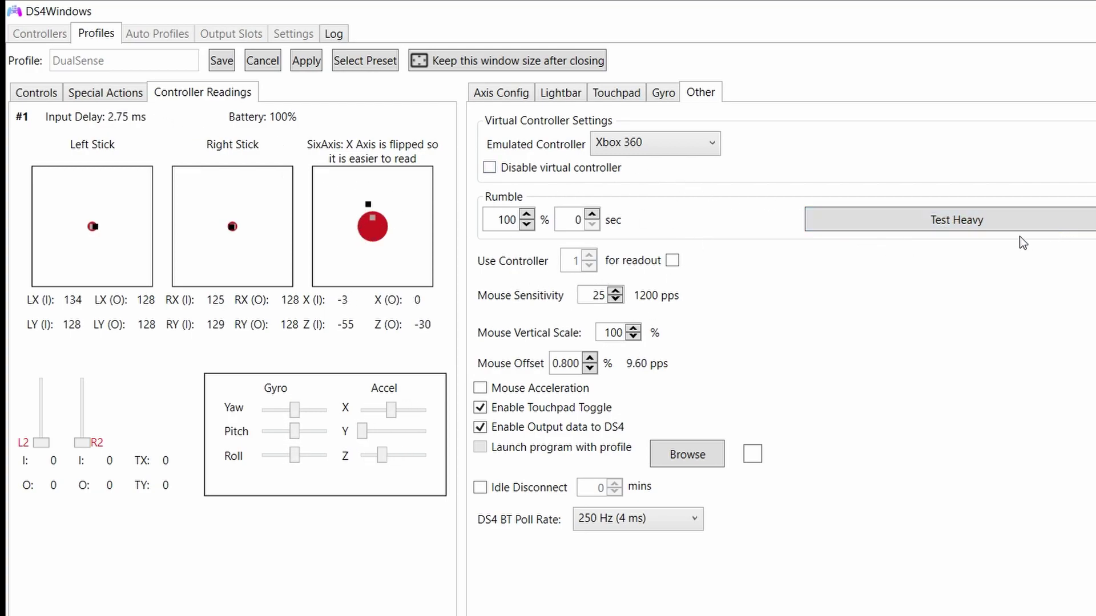
left_click(36, 93)
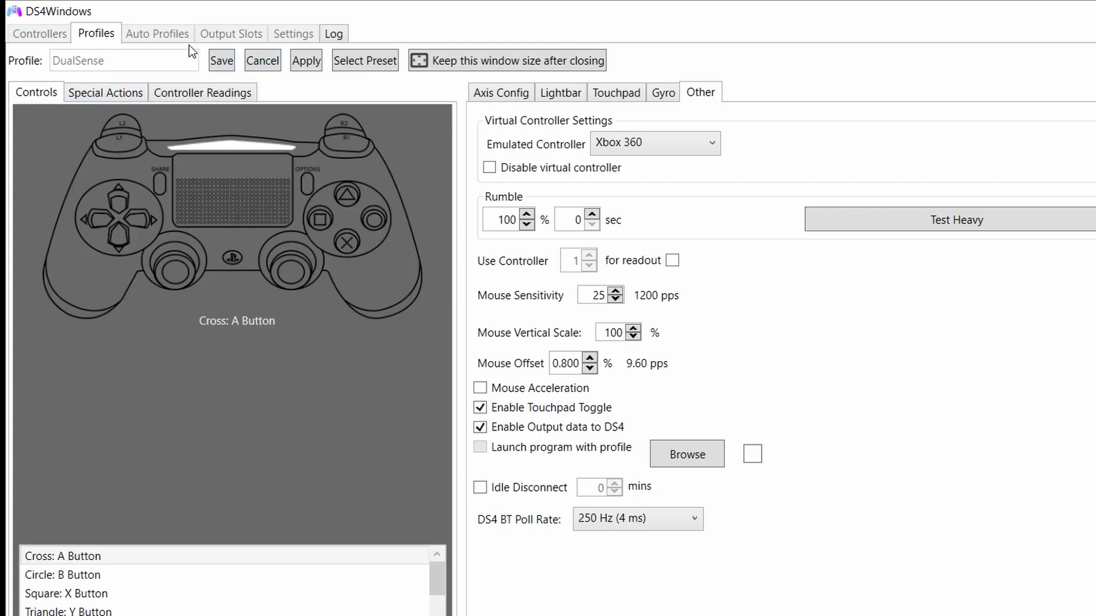
Cancel the profile editor and enable Run At Startup, keeping Run As set to Program.
left_click(276, 60)
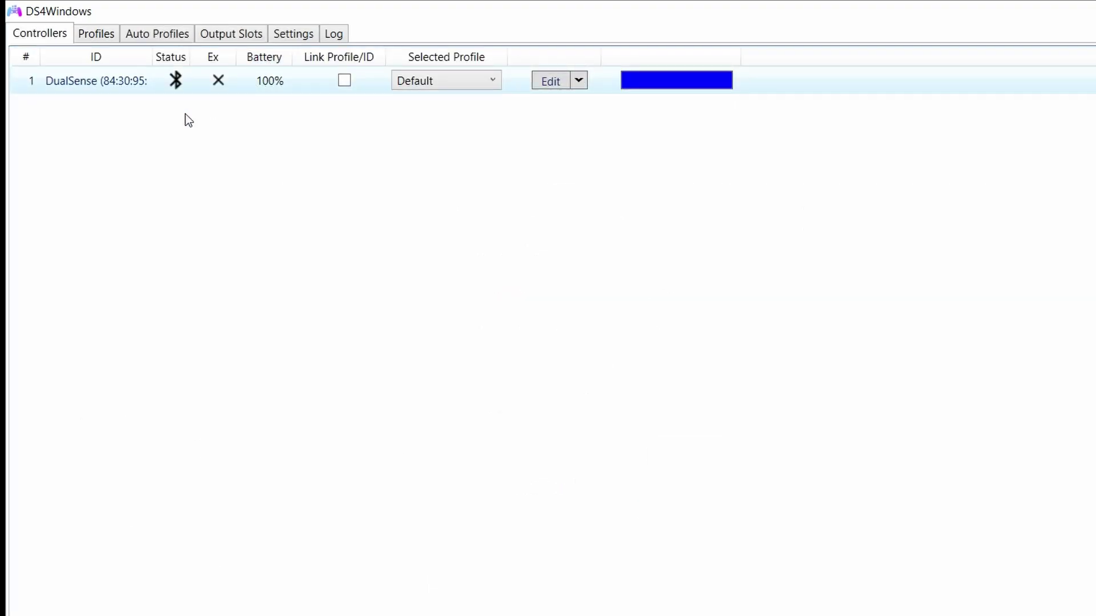
mouse_move(103, 83)
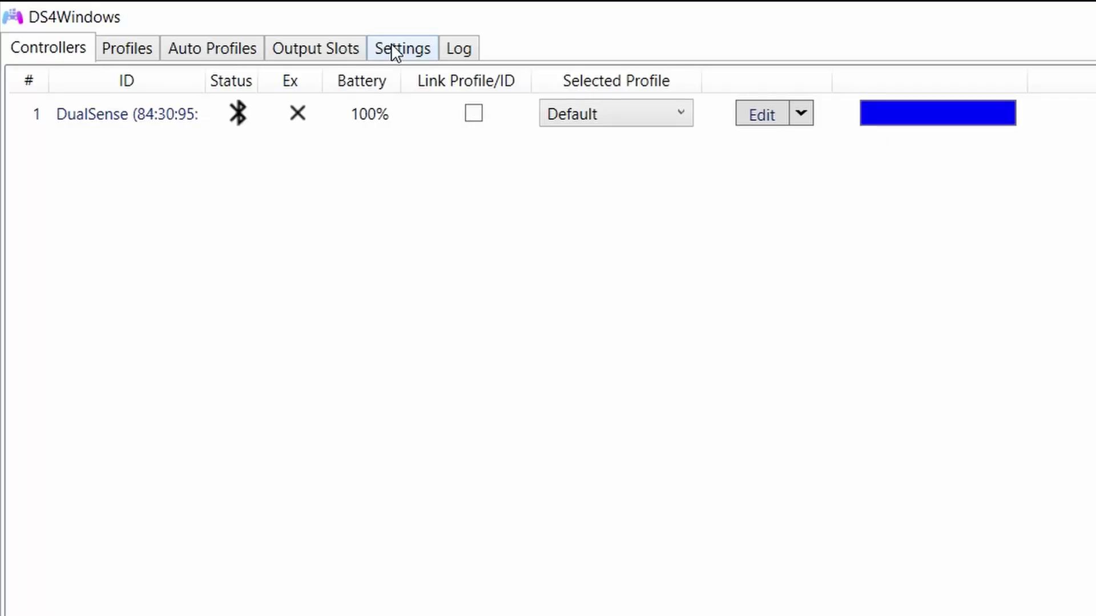
left_click(393, 48)
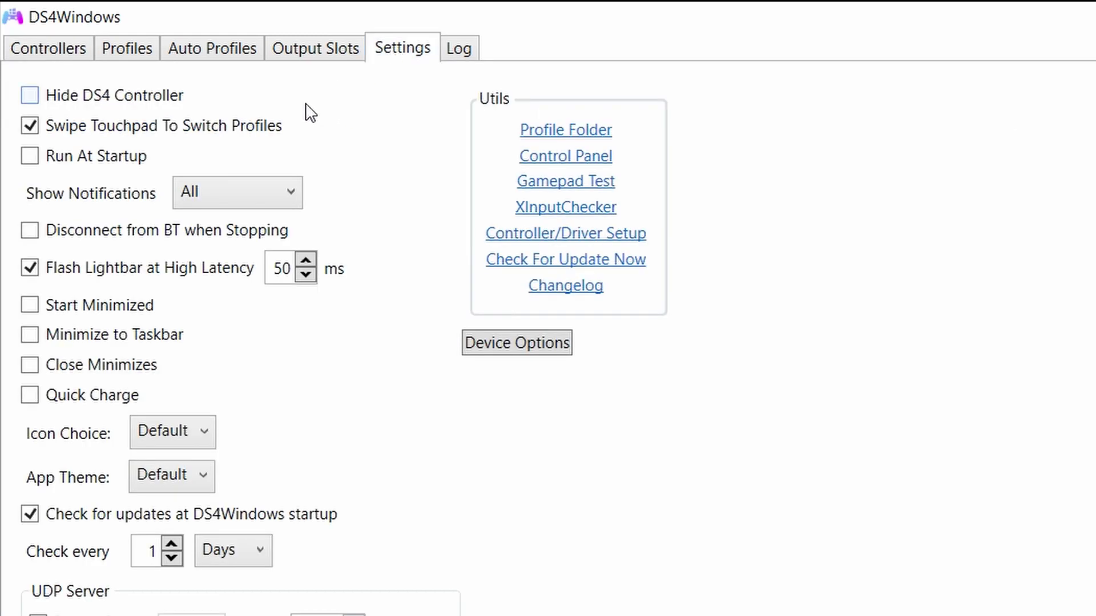
mouse_move(32, 163)
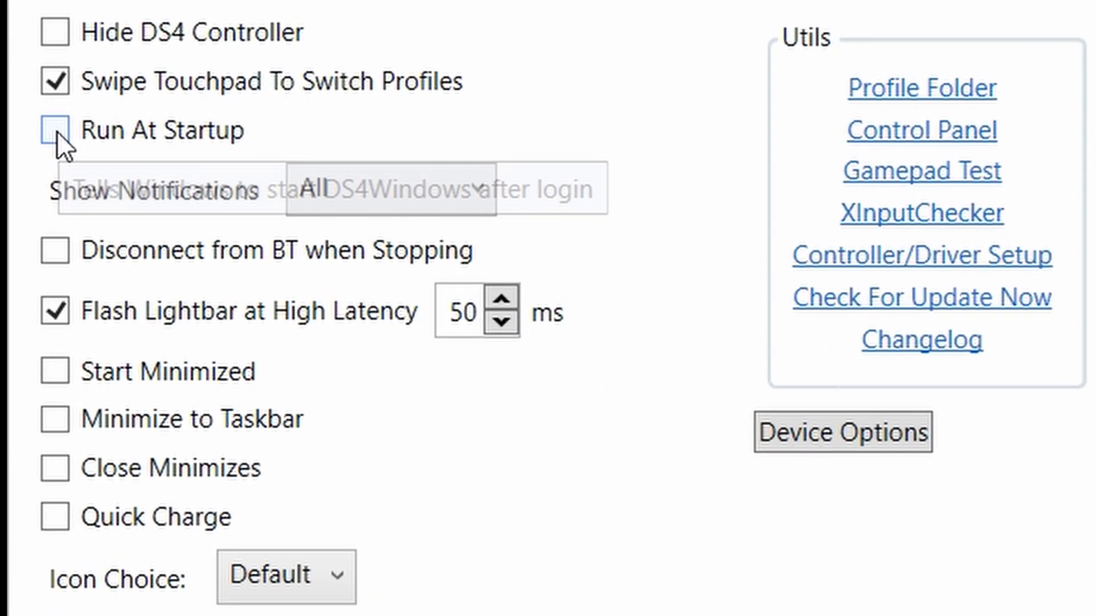
left_click(56, 131)
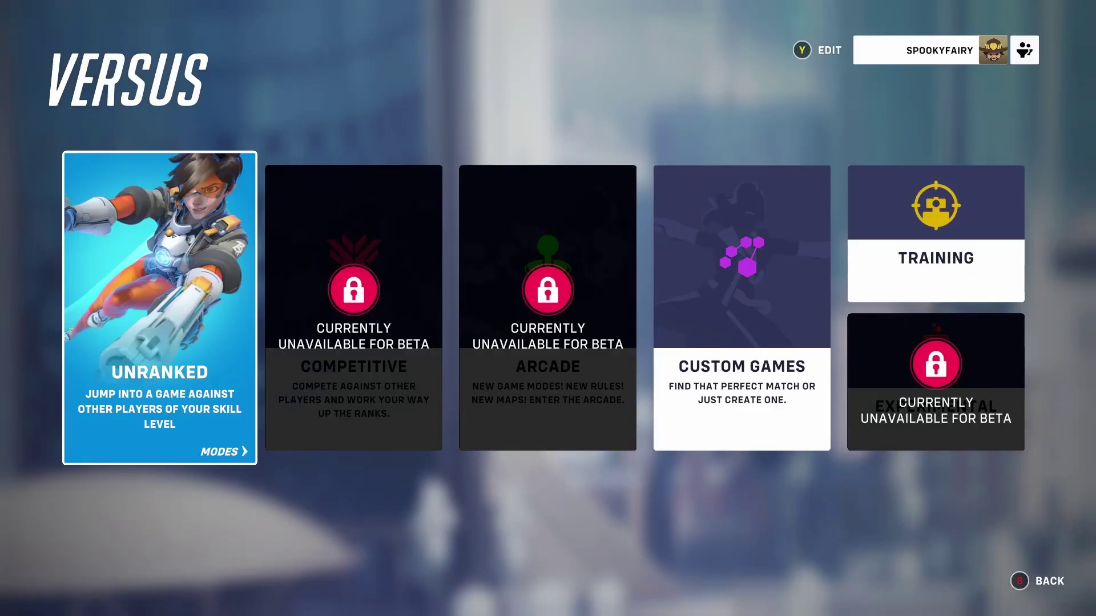
Queue for unranked Quick Play with the Tank and Damage roles selected.
key("Return")
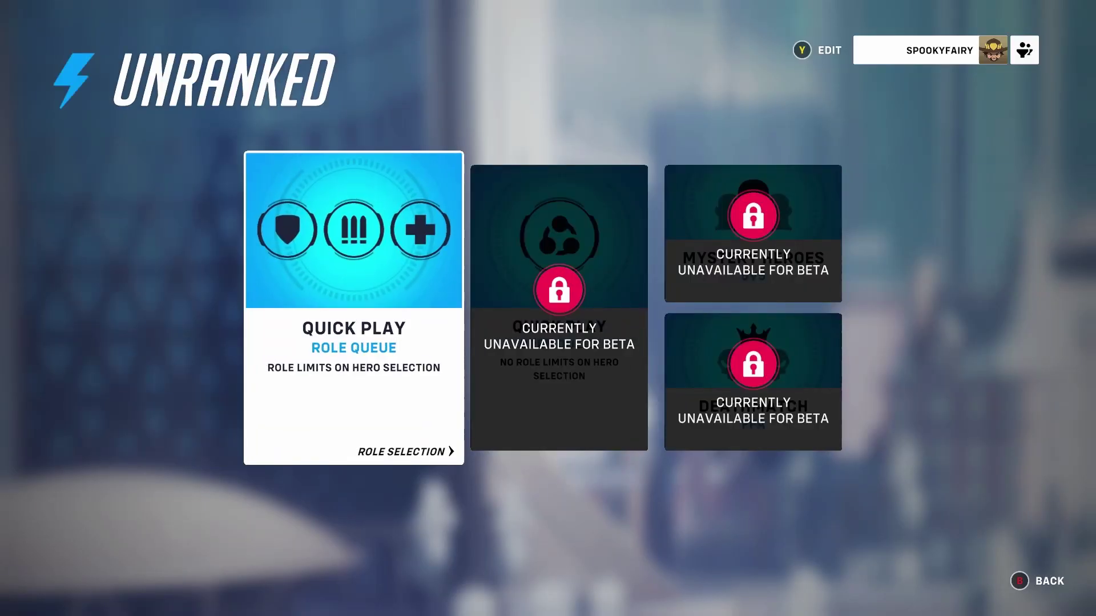
key("Return")
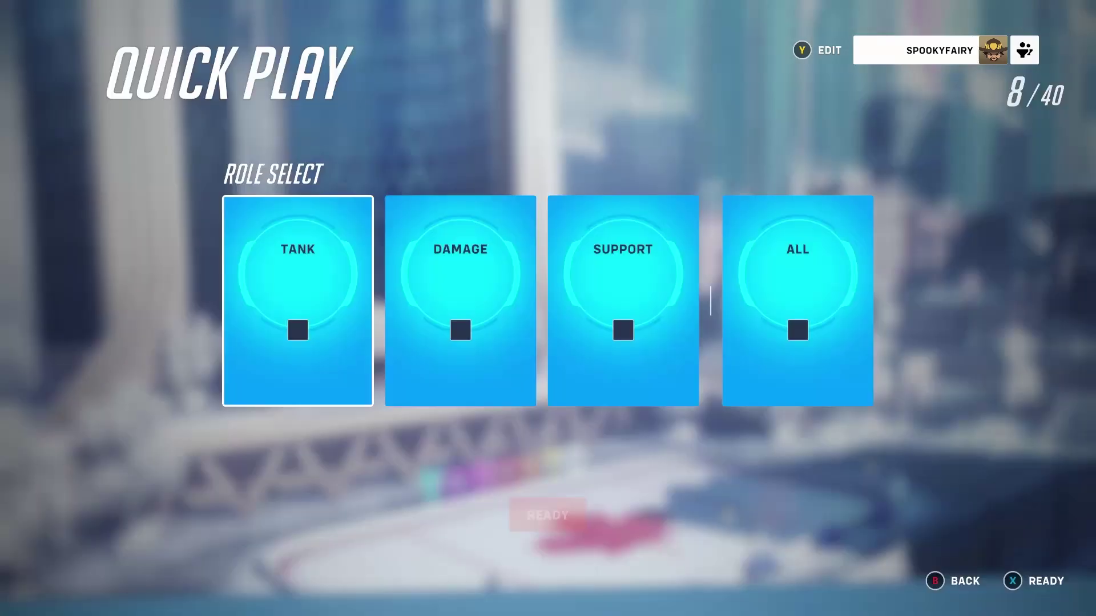
key("Return")
key("Right")
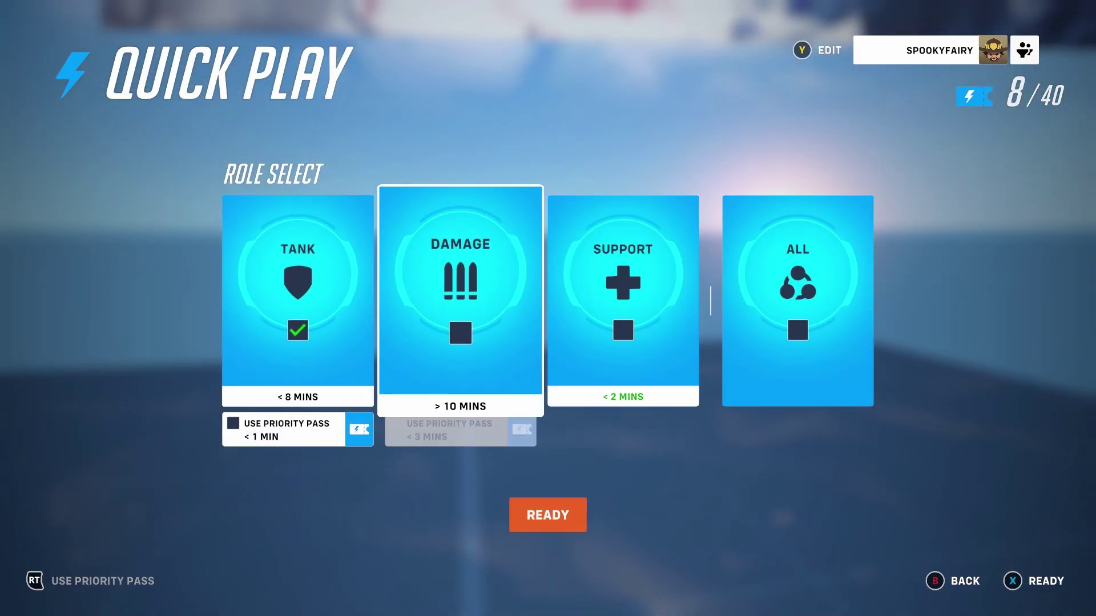
key("Return")
key("Down")
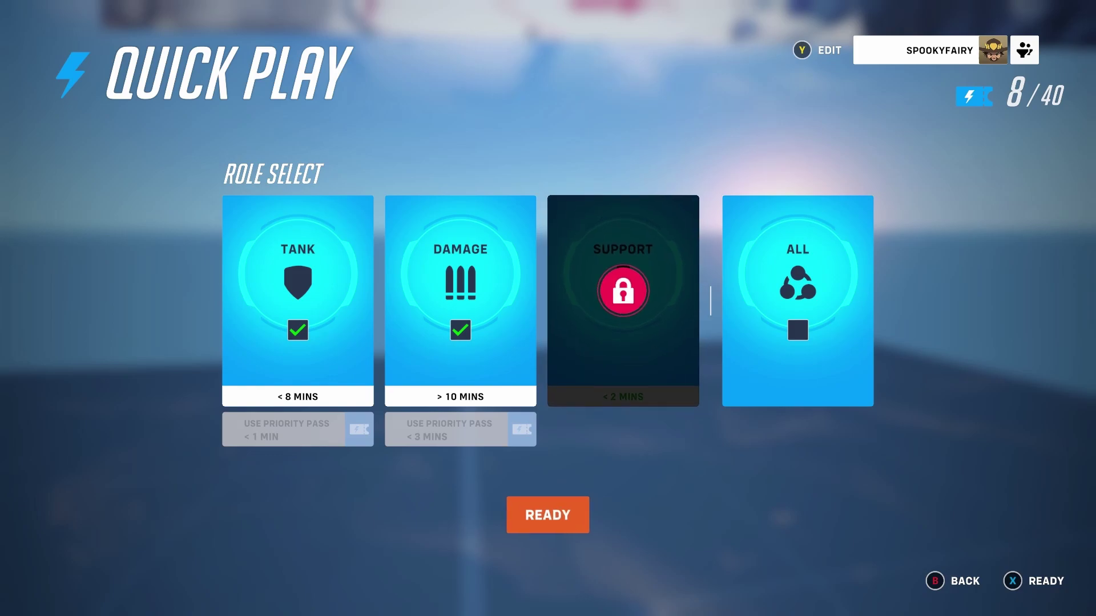
key("Return")
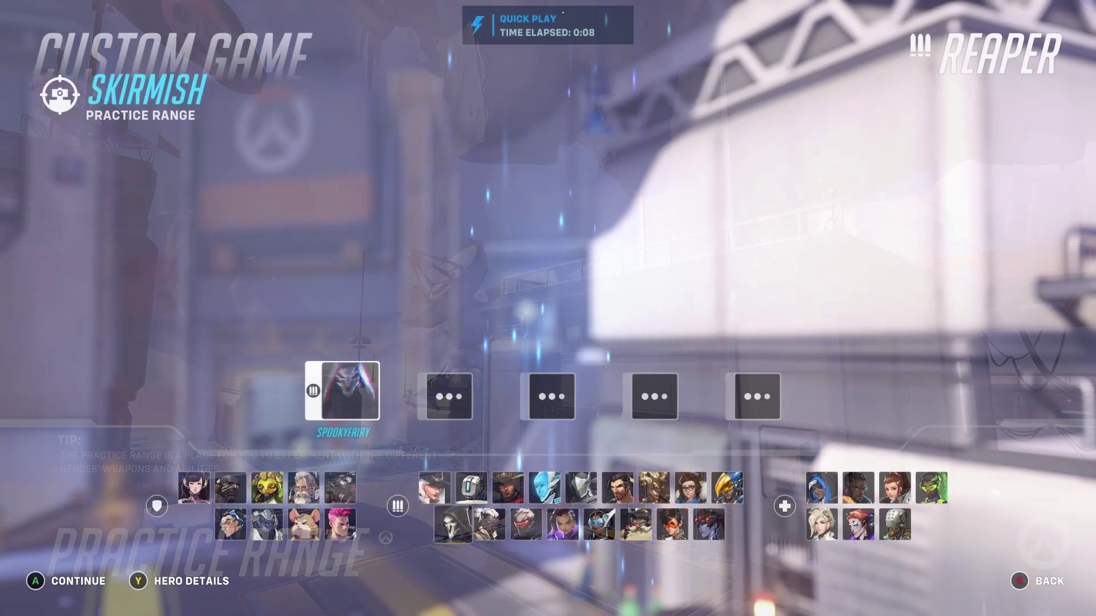
Pick Orisa from the hero roster and lock in for the Practice Range.
key("Up")
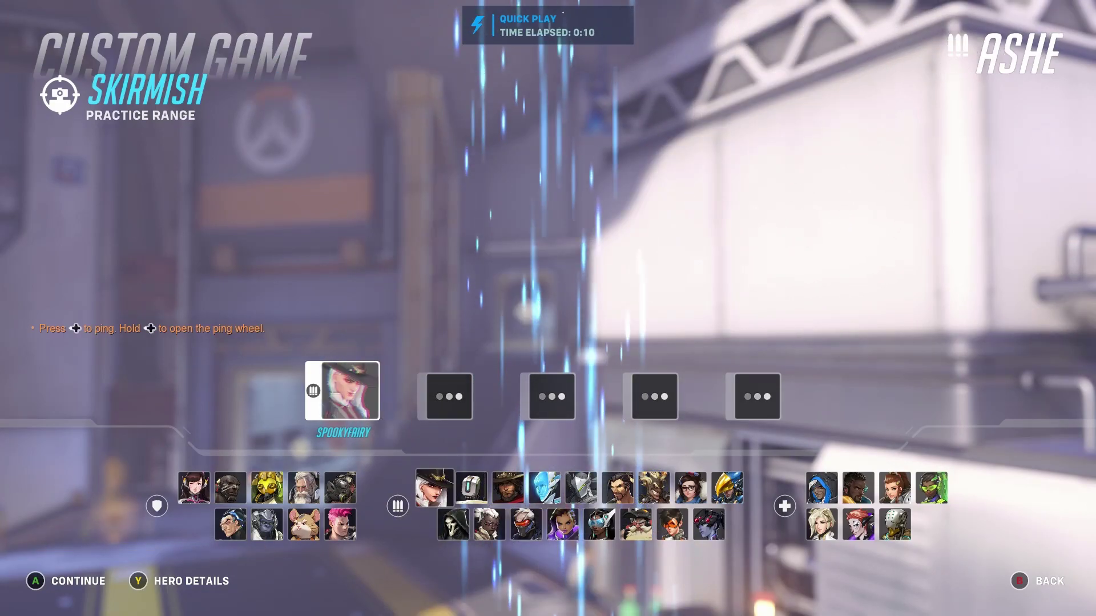
key("Left")
key("Left")
key("Left")
key("Return")
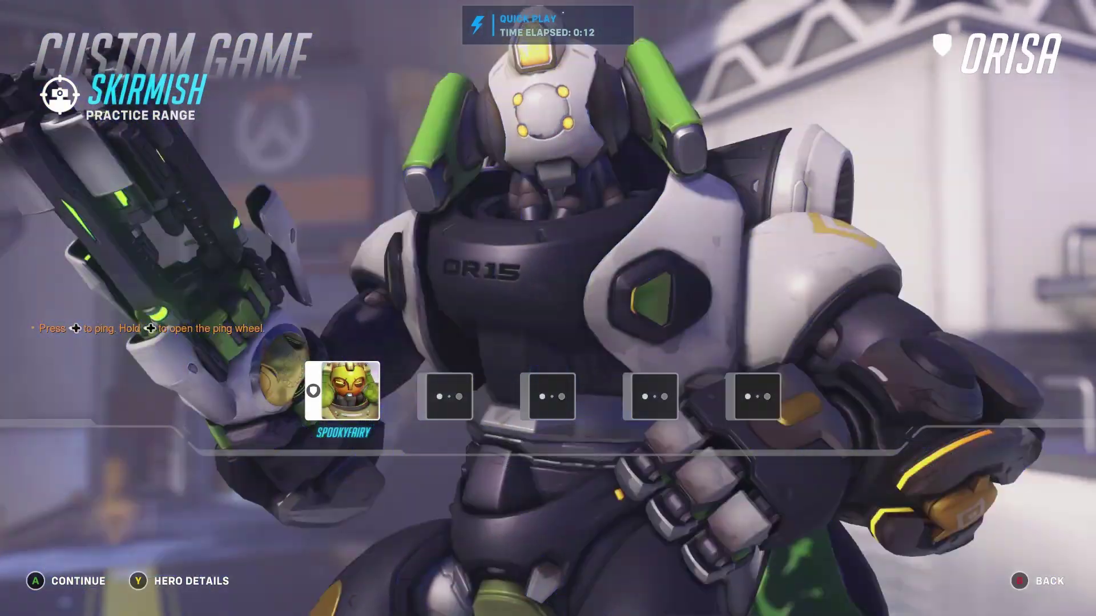
Walk Orisa through the doorway to the training bots, fire and throw a javelin.
key("w")
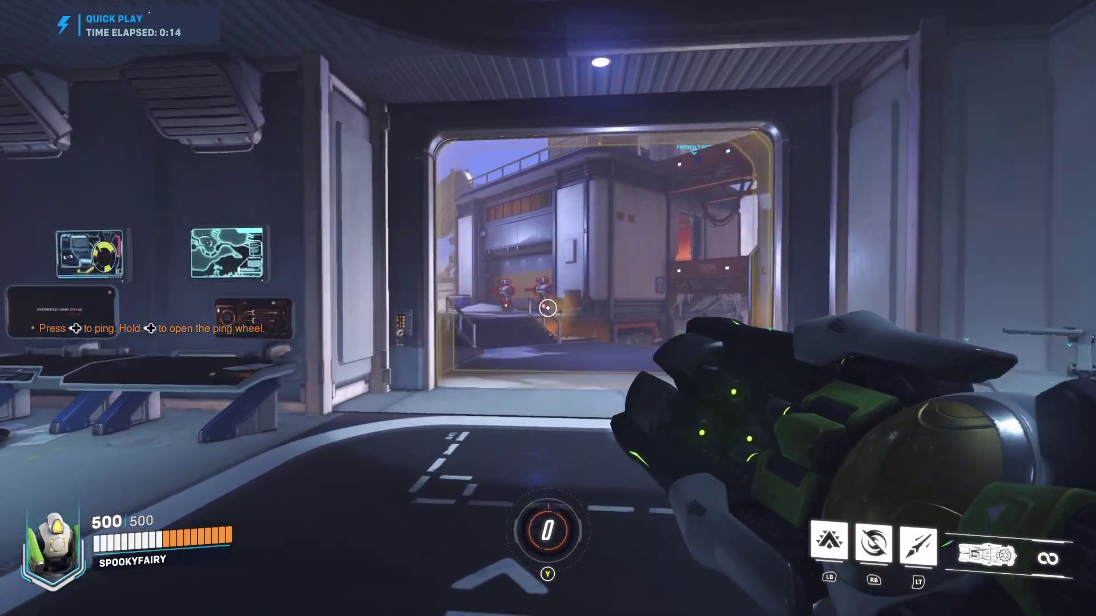
key("w")
key("e")
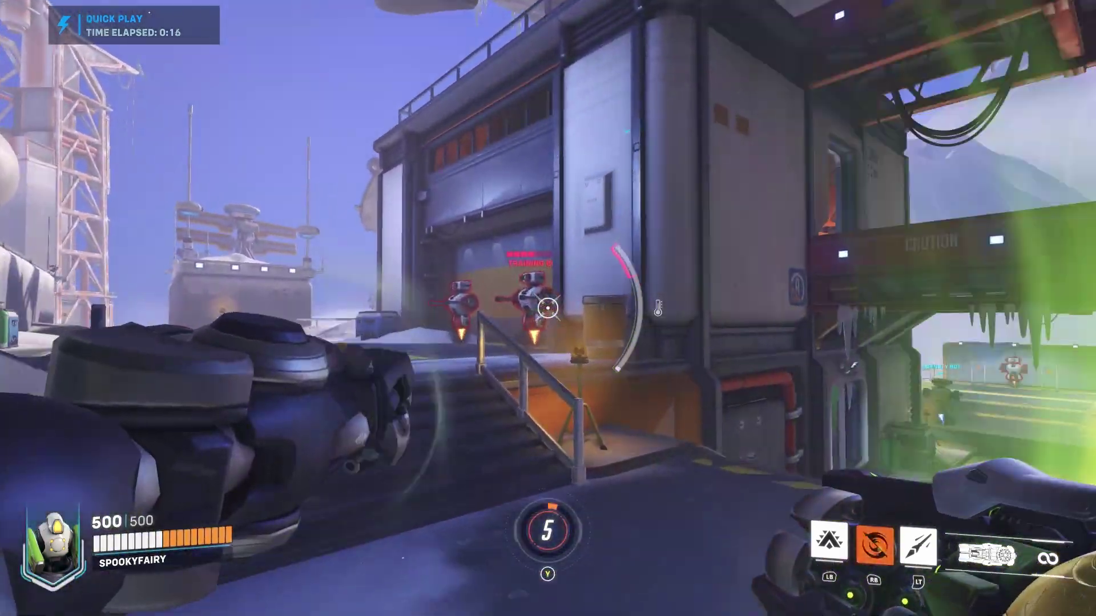
key("w")
left_click(547, 308)
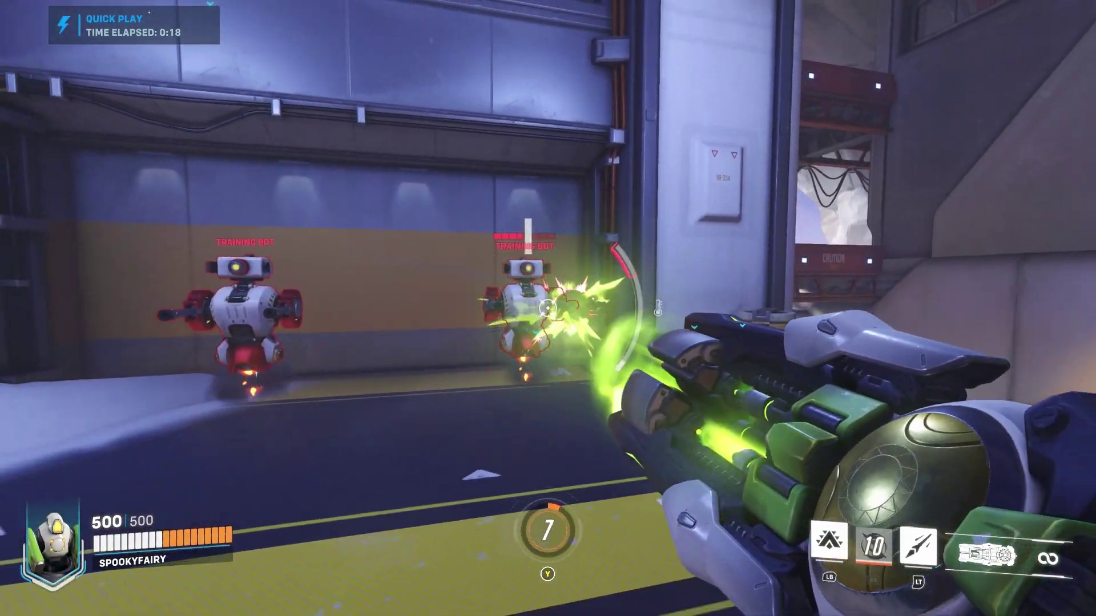
right_click(548, 308)
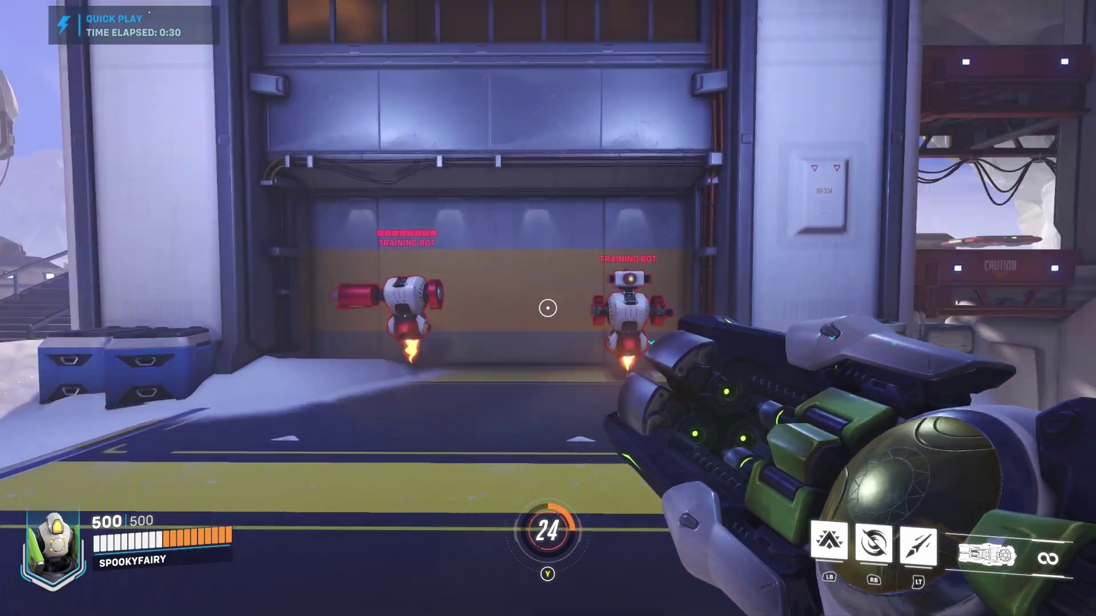
Use Orisa's abilities and keep firing to destroy more training bots.
key("e")
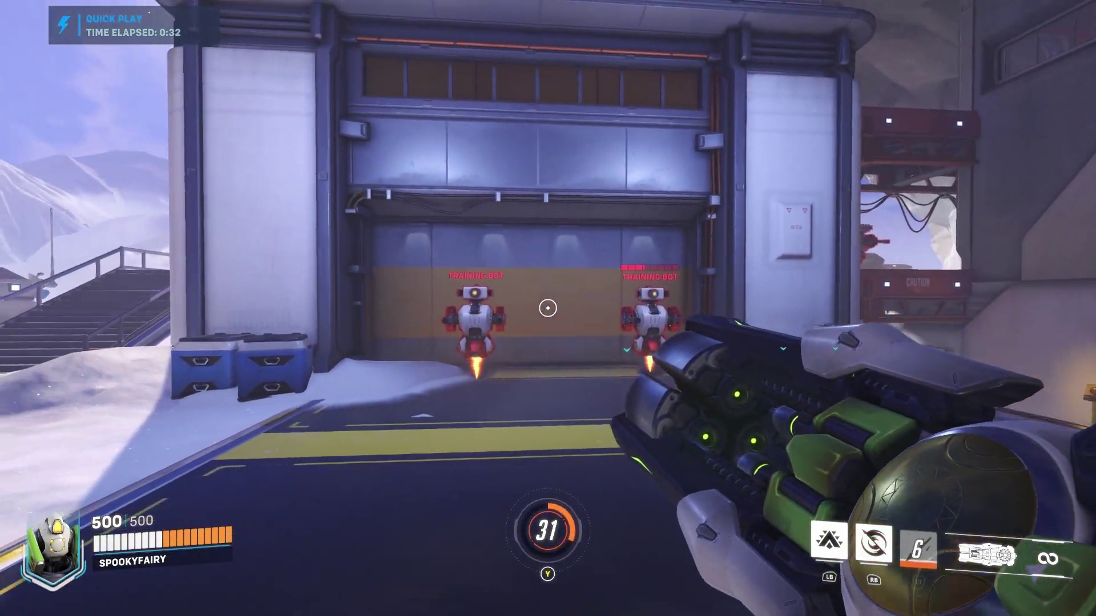
key("shift")
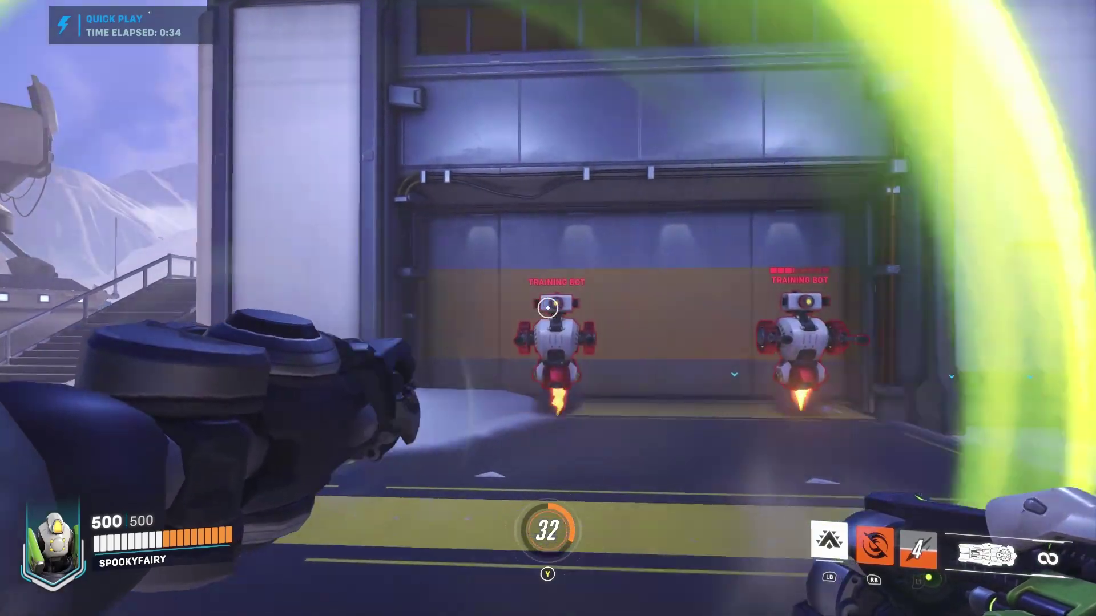
left_click(548, 308)
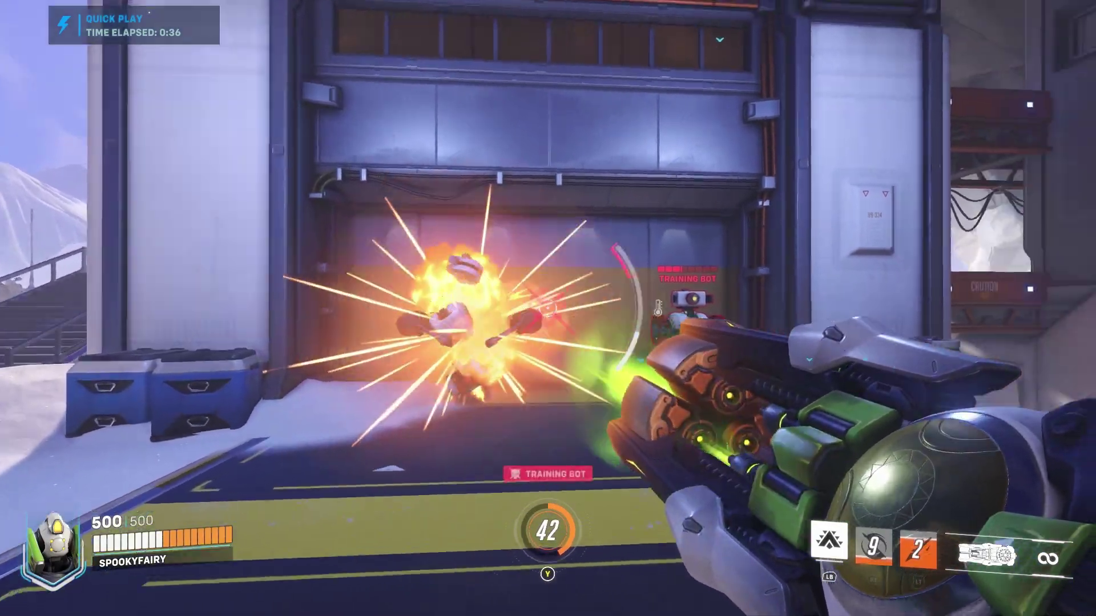
left_click(548, 308)
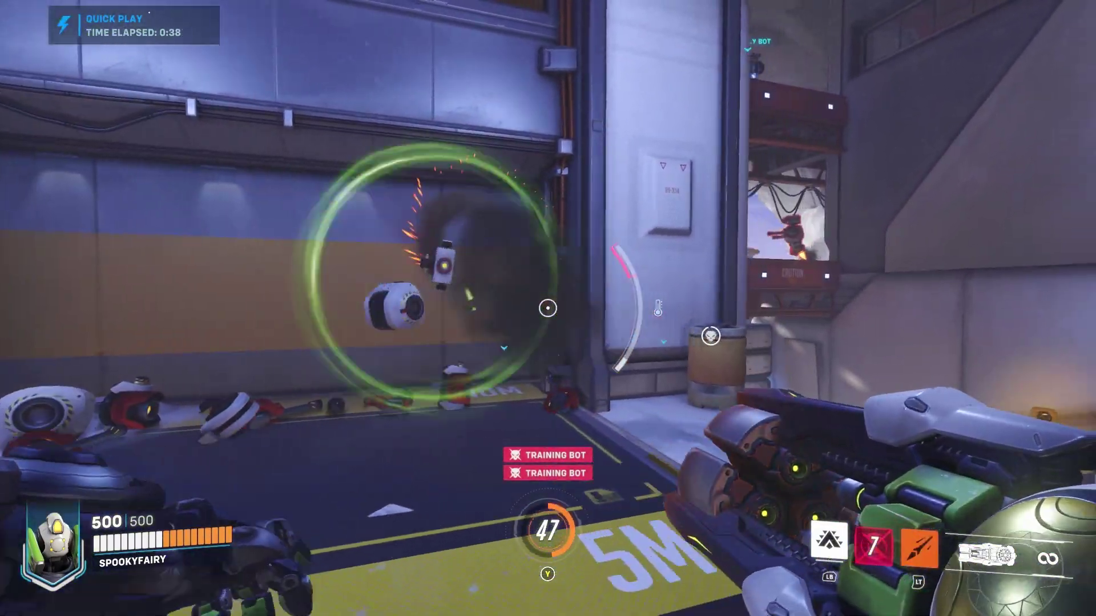